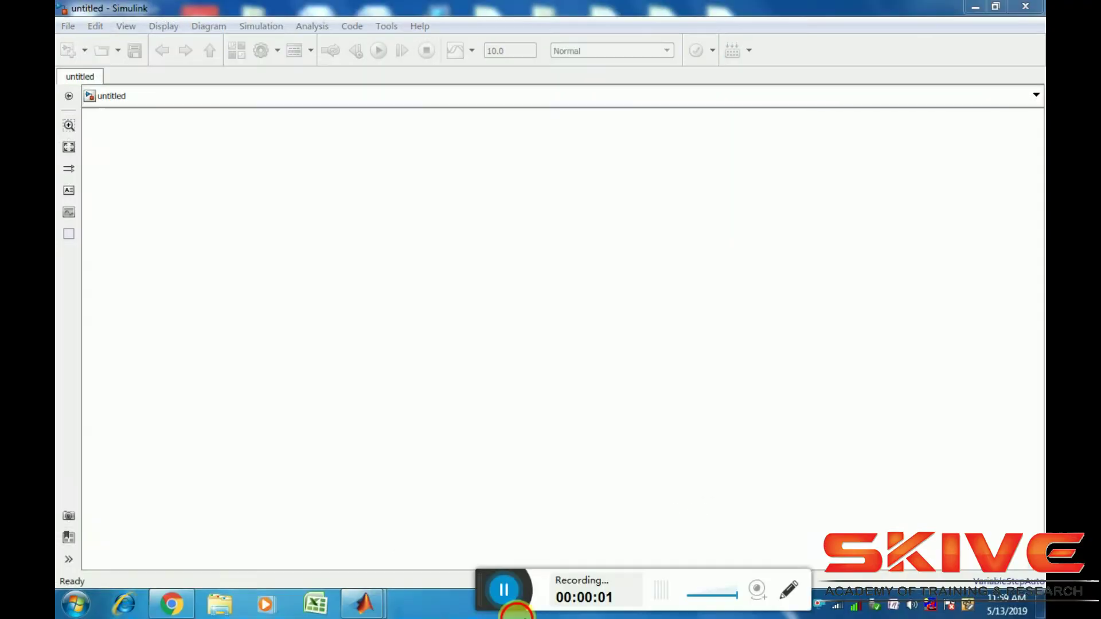
Review the paper's section 5.5 simulation heading in Chrome, then return to the model.
click(177, 565)
double_click(329, 163)
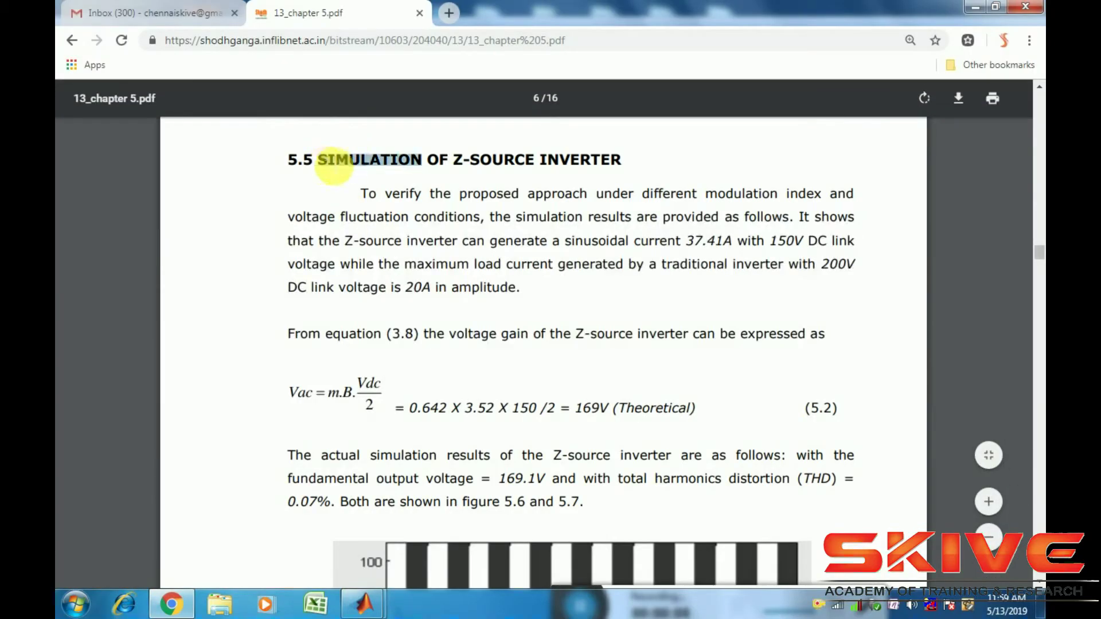
click(630, 164)
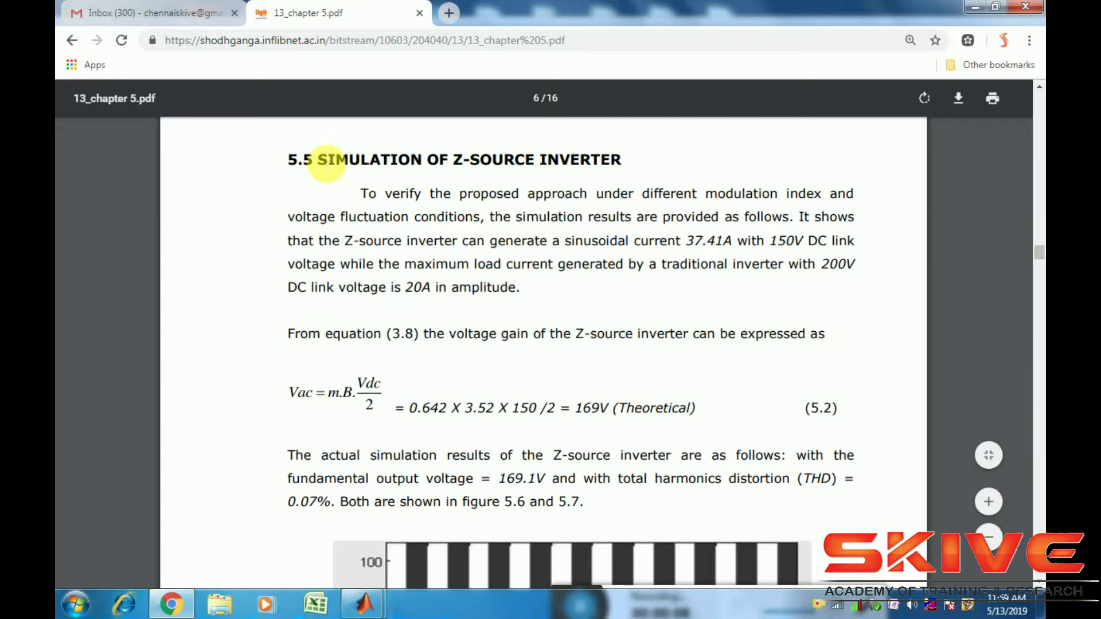
drag(319, 164, 624, 164)
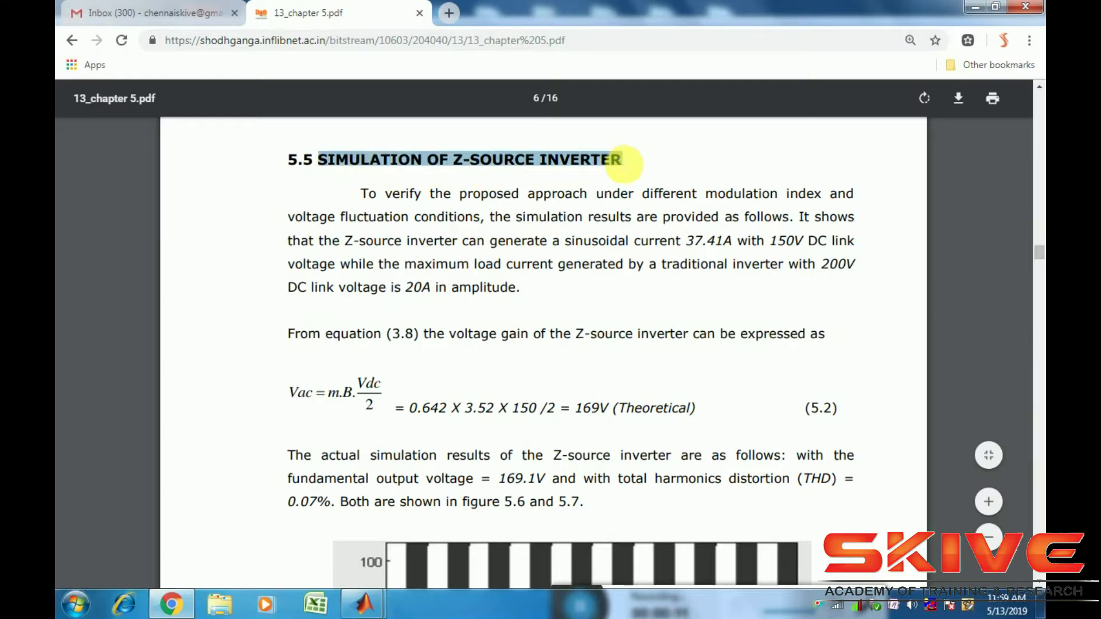
click(576, 368)
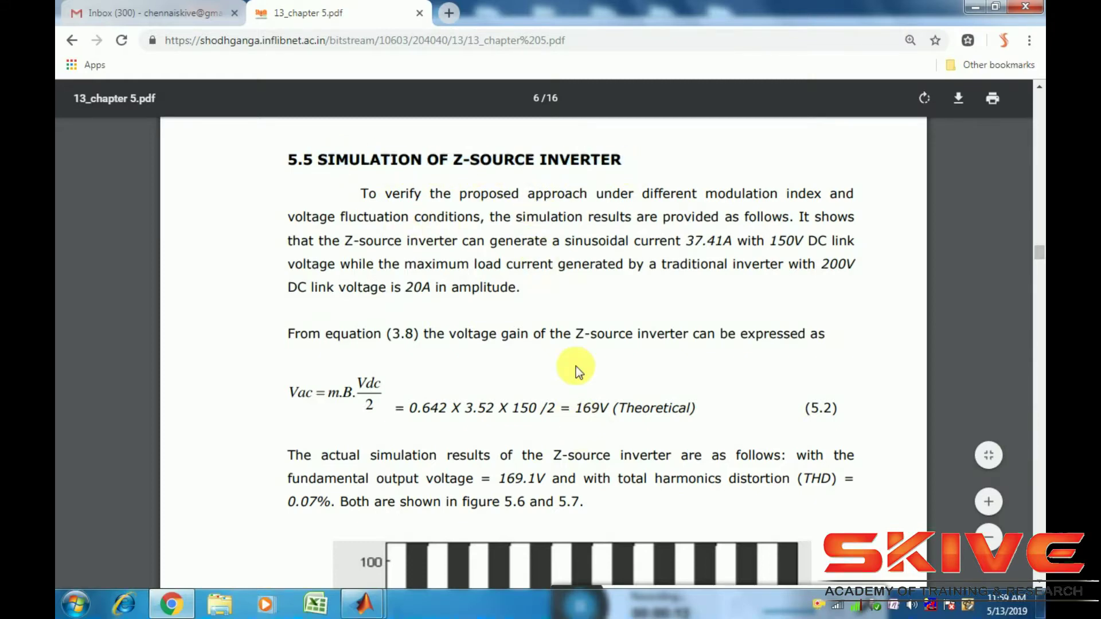
scroll(576, 366, up, 5)
scroll(575, 366, up, 5)
scroll(576, 366, up, 4)
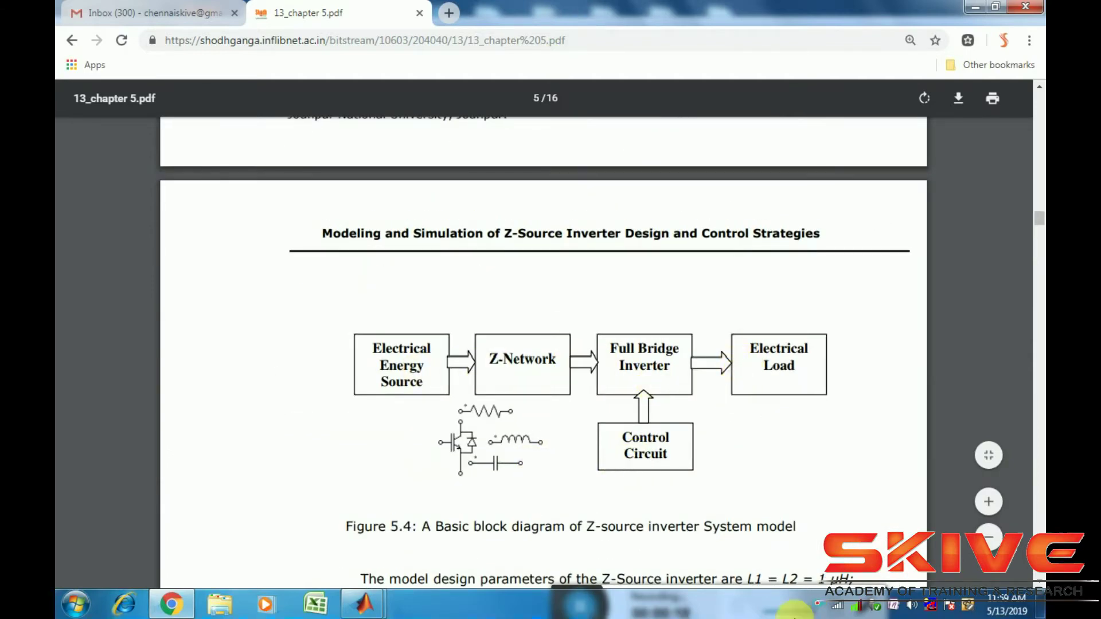
scroll(766, 514, down, 3)
scroll(767, 516, down, 3)
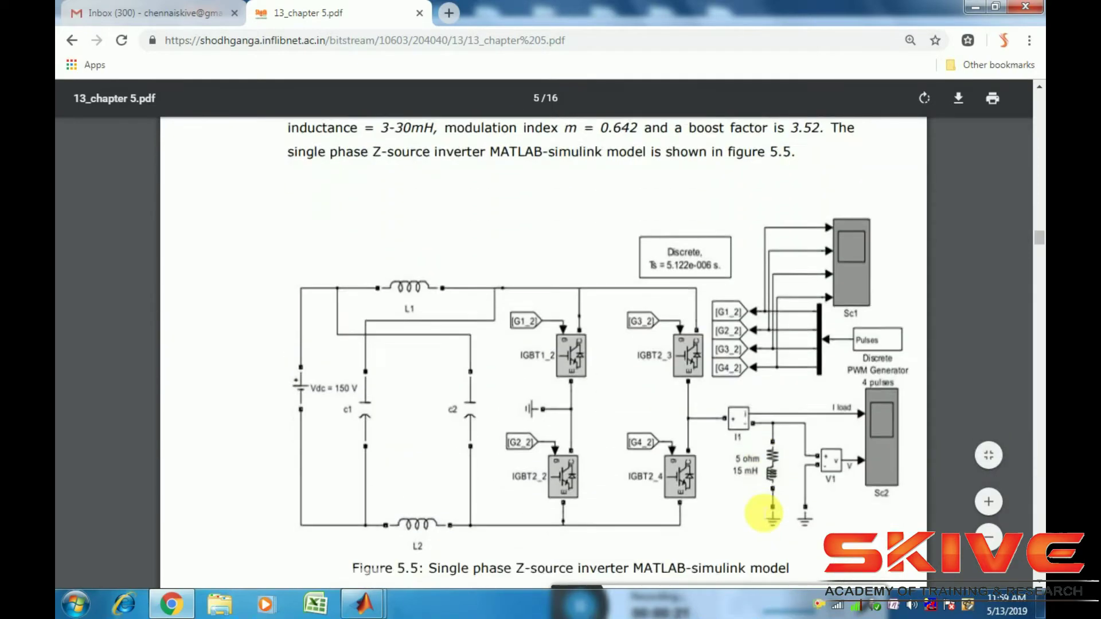
scroll(767, 517, down, 2)
scroll(784, 476, up, 3)
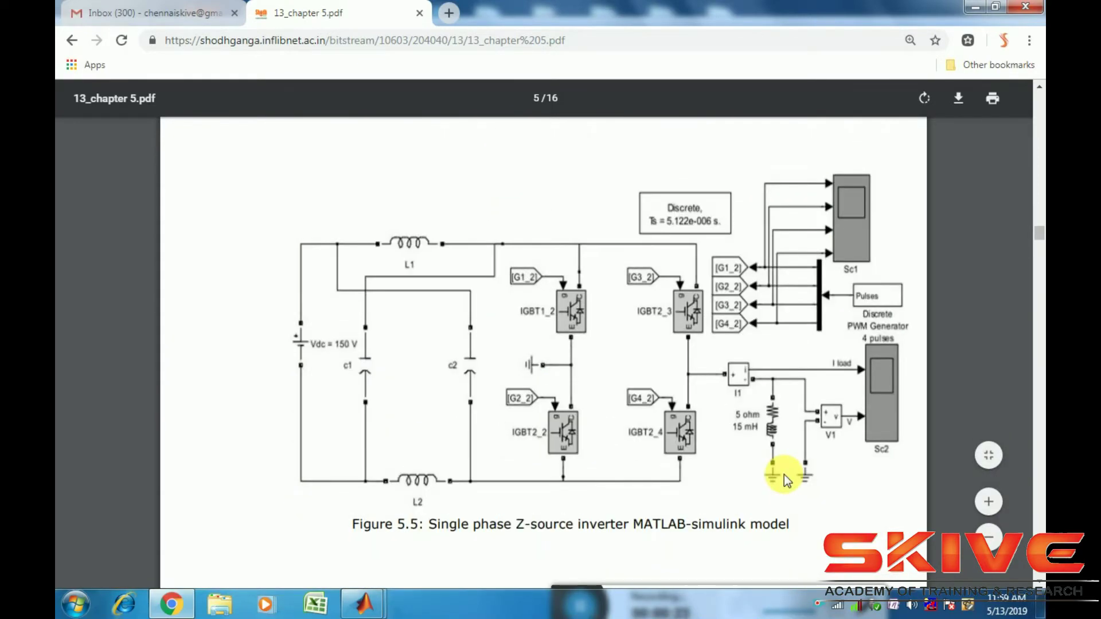
scroll(784, 474, down, 5)
scroll(784, 474, down, 5)
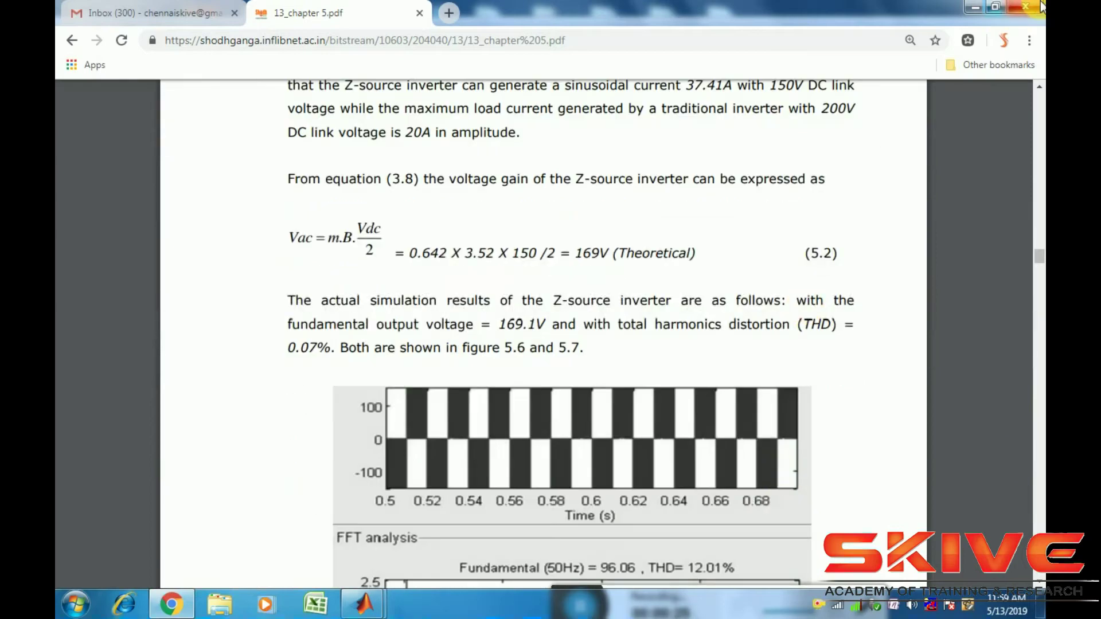
click(975, 8)
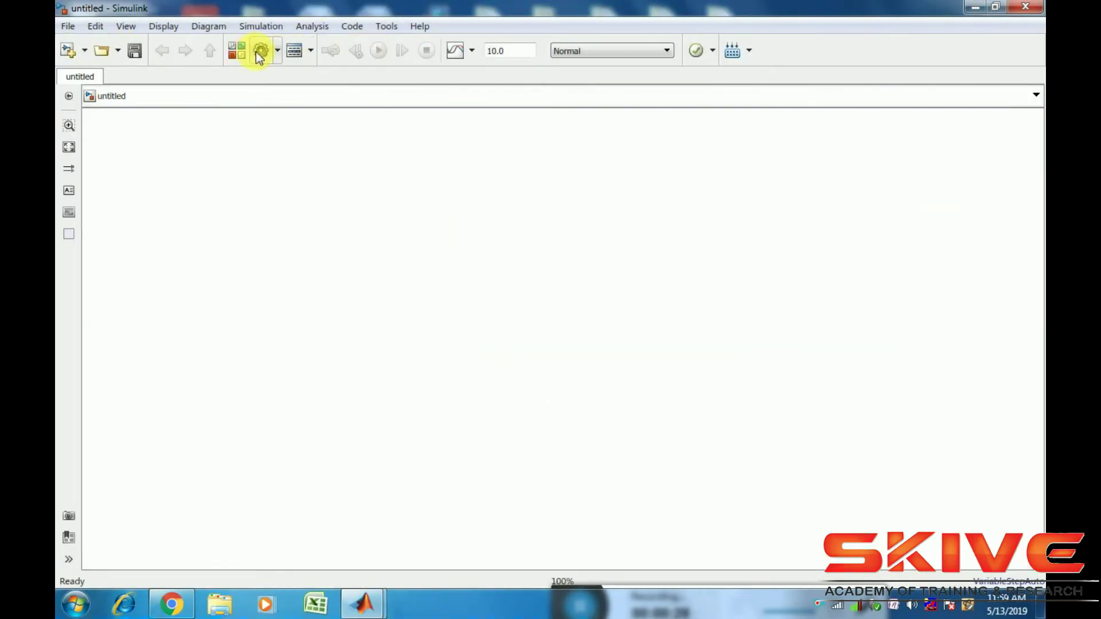
Clear the DC voltage source value and shift the signal generator group left.
click(235, 56)
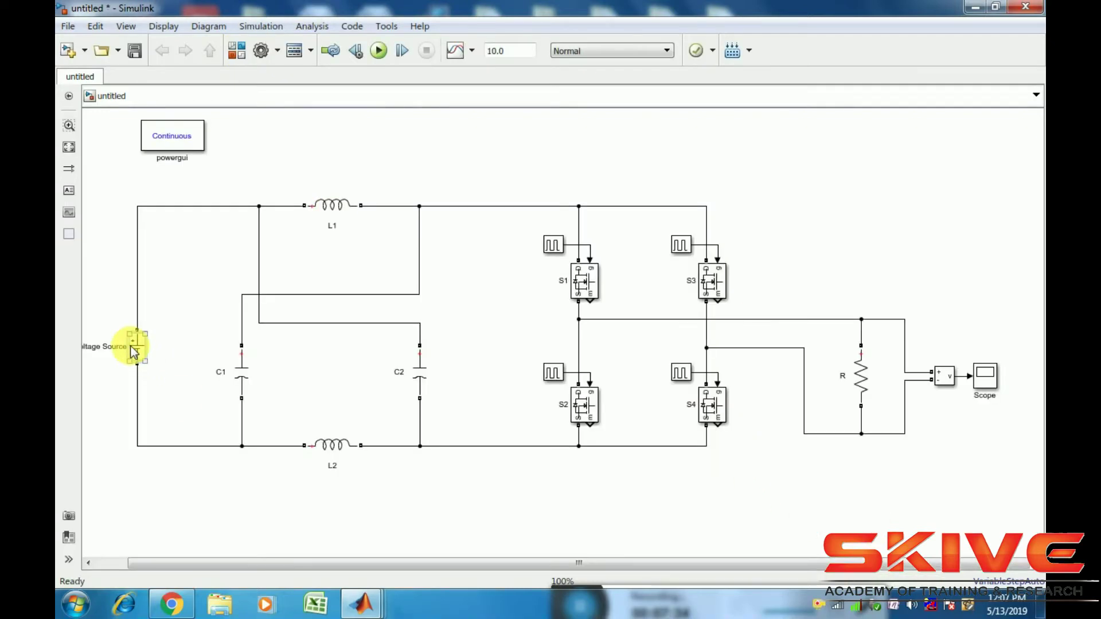
double_click(136, 347)
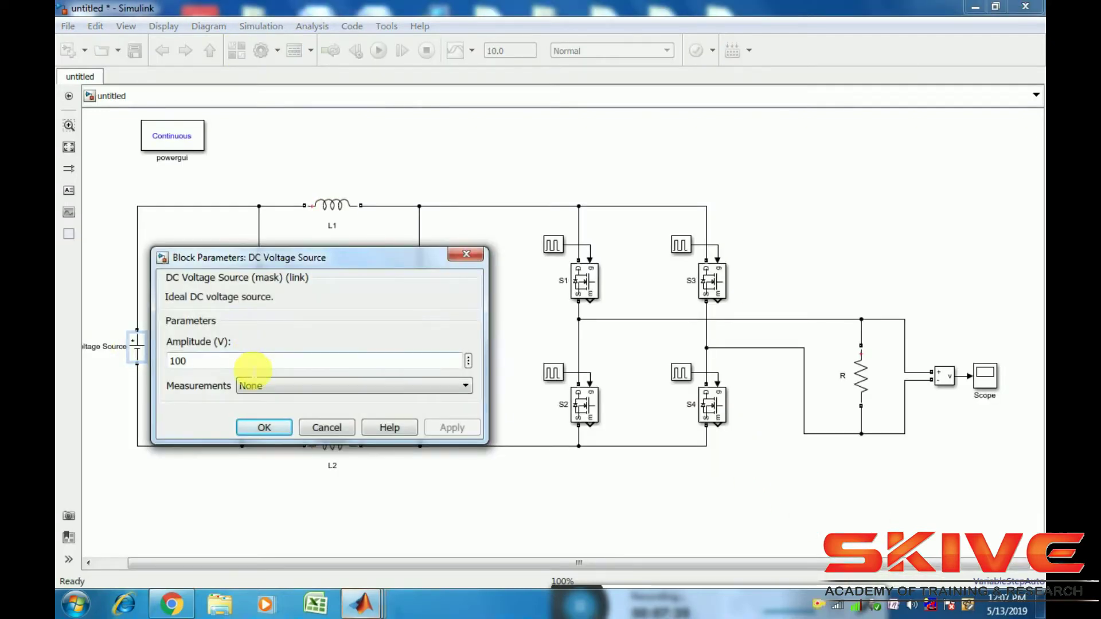
key(BackSpace)
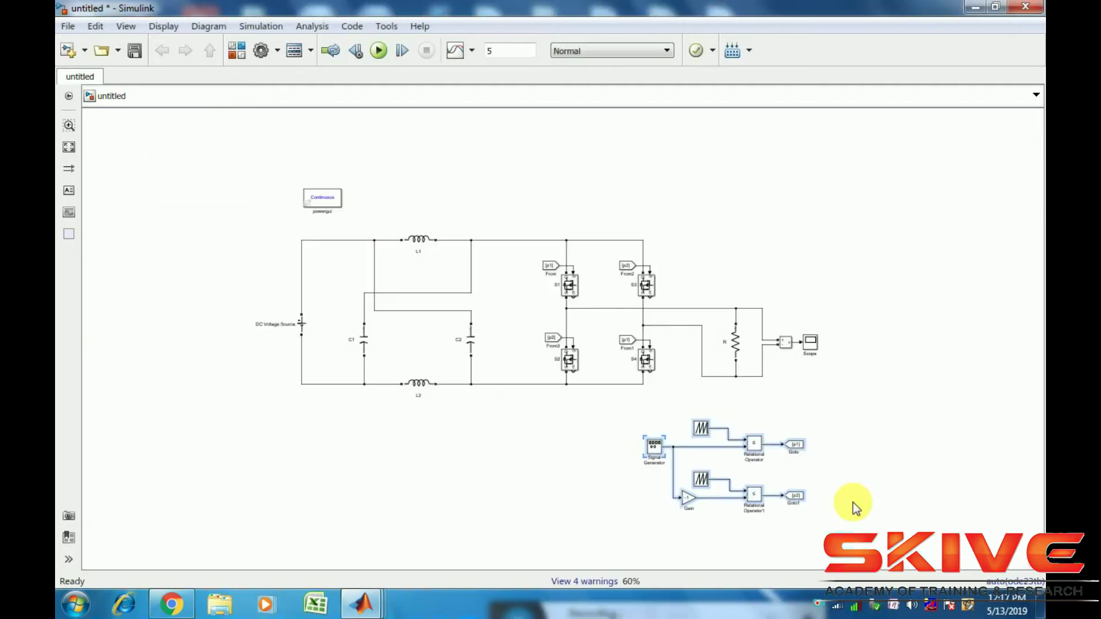
key(Left)
key(Left)
key(Left)
key(Left)
key(Left)
key(Left)
key(Left)
key(Left)
key(Left)
key(Left)
key(Left)
key(Left)
key(Left)
key(Left)
key(Left)
key(Left)
key(Left)
key(Left)
key(Left)
key(Left)
click(816, 228)
scroll(816, 225, up, 1)
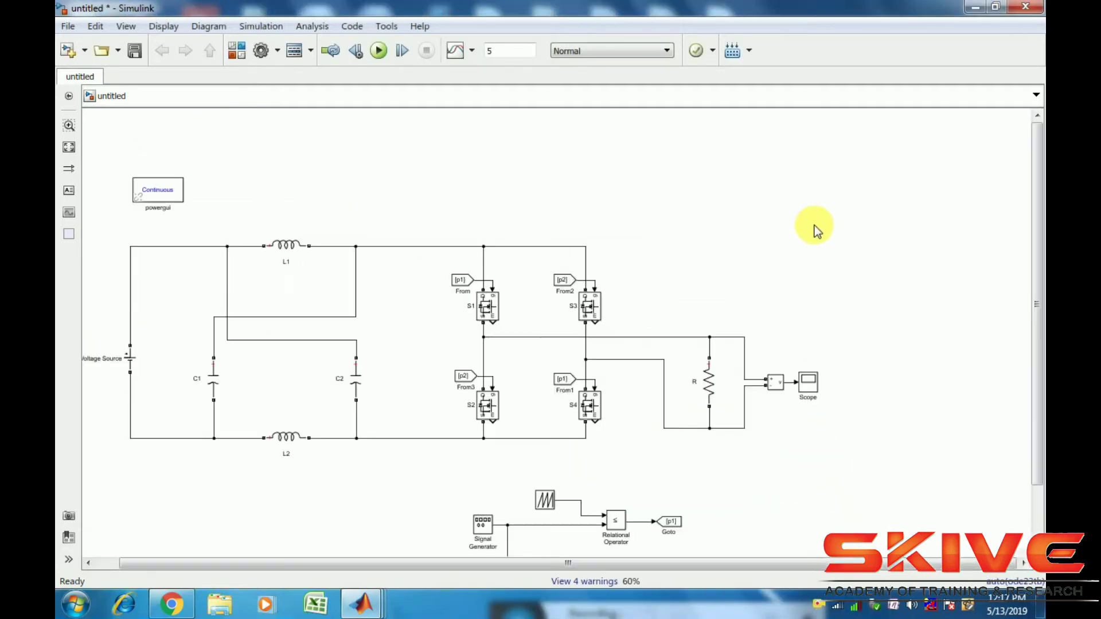
Run the Z-source inverter model with the toolbar Run button.
click(376, 51)
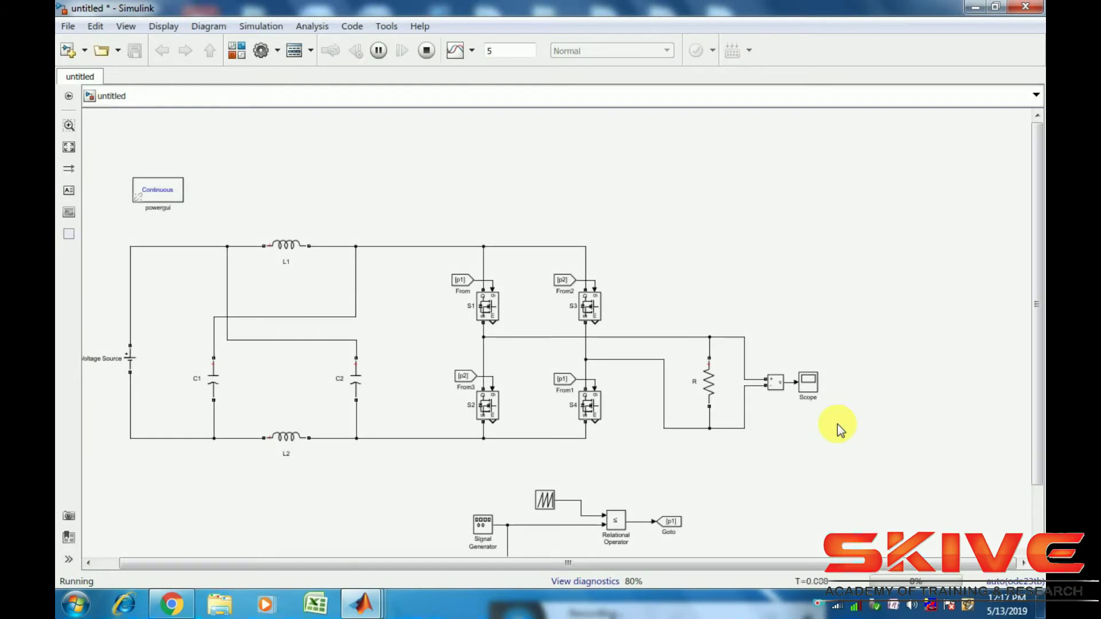
Set the Scope's axes scaling to Auto.
double_click(804, 386)
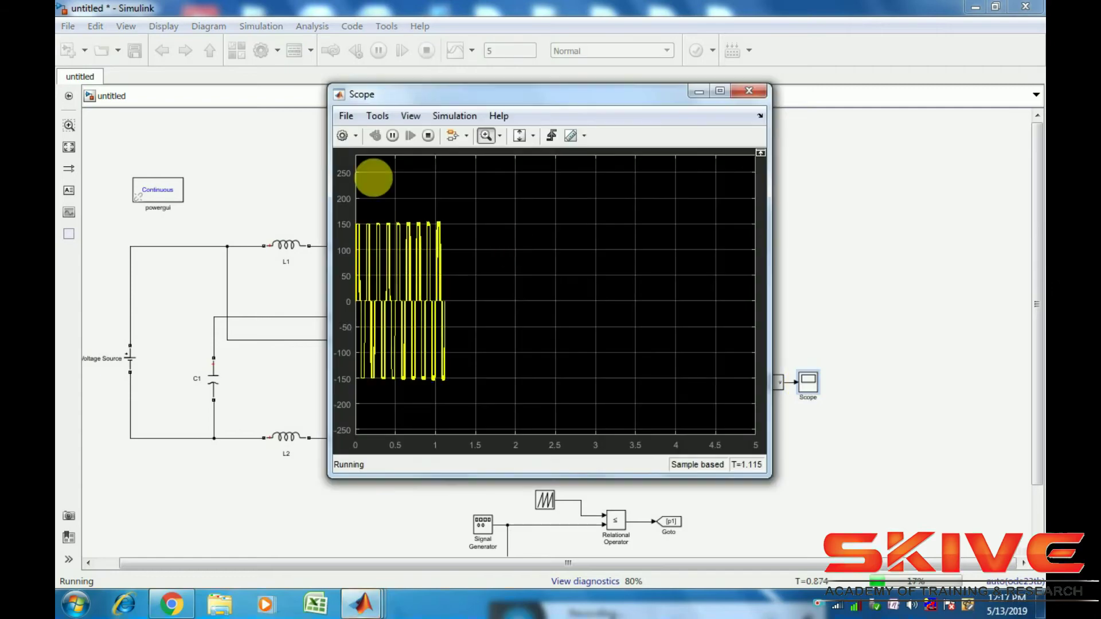
click(341, 136)
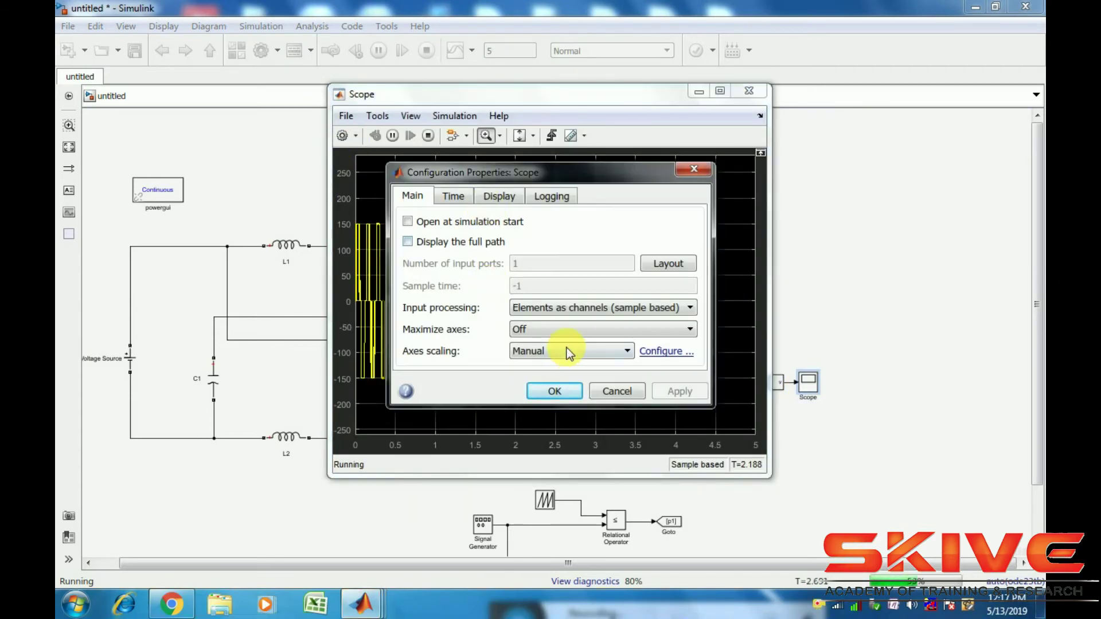
click(568, 353)
click(563, 375)
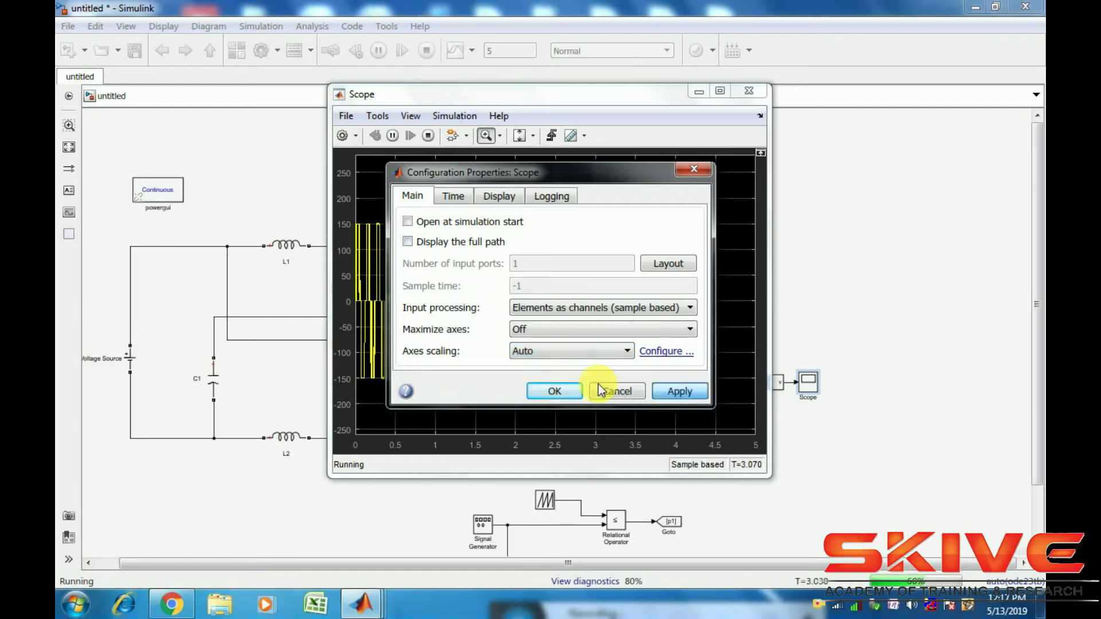
click(538, 389)
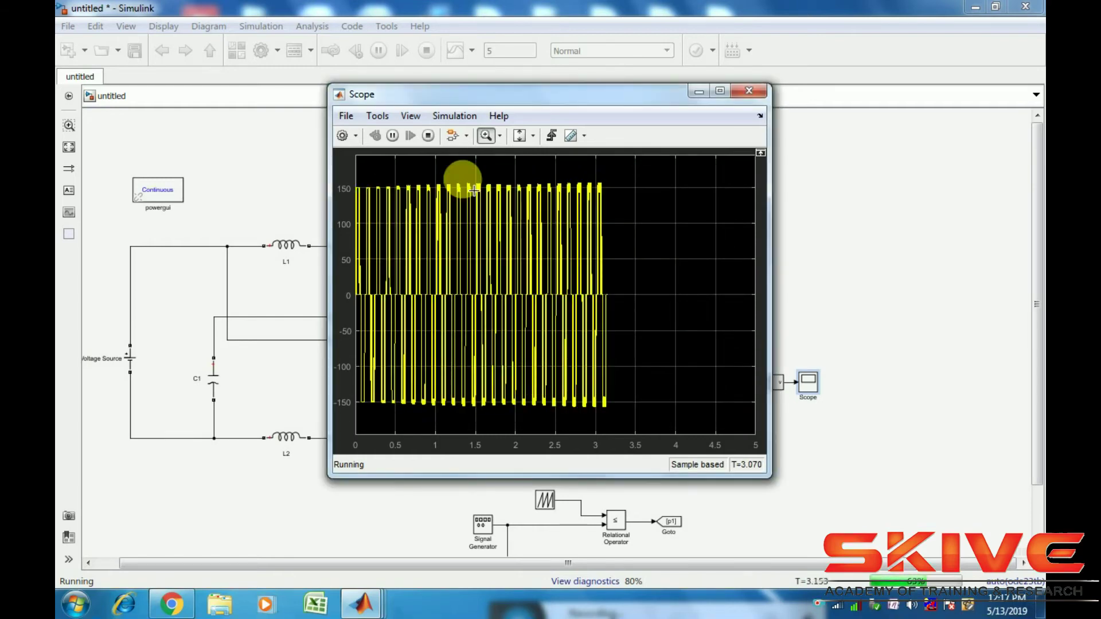
Zoom the scope output to about 1.4–1.9 s, then close it and minimise Simulink.
drag(467, 173, 522, 184)
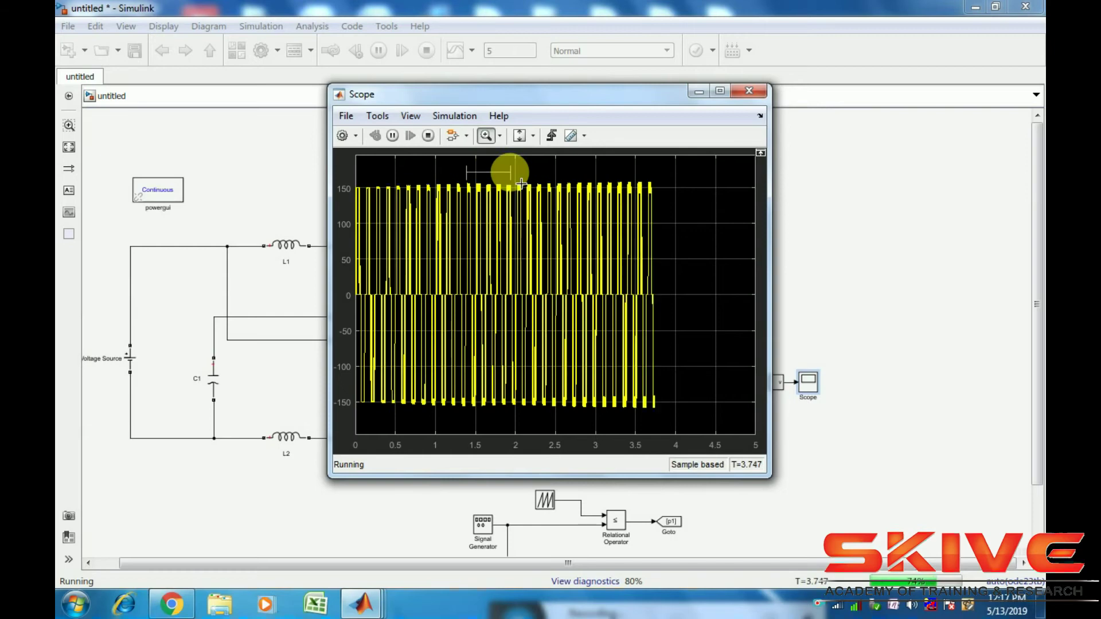
drag(522, 183, 522, 184)
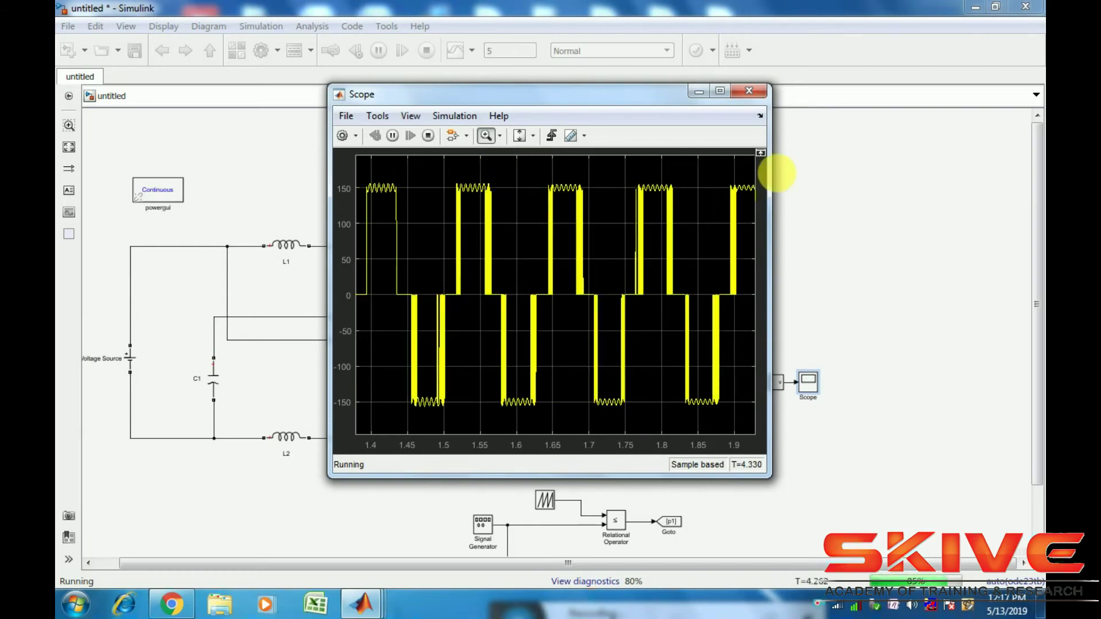
click(761, 94)
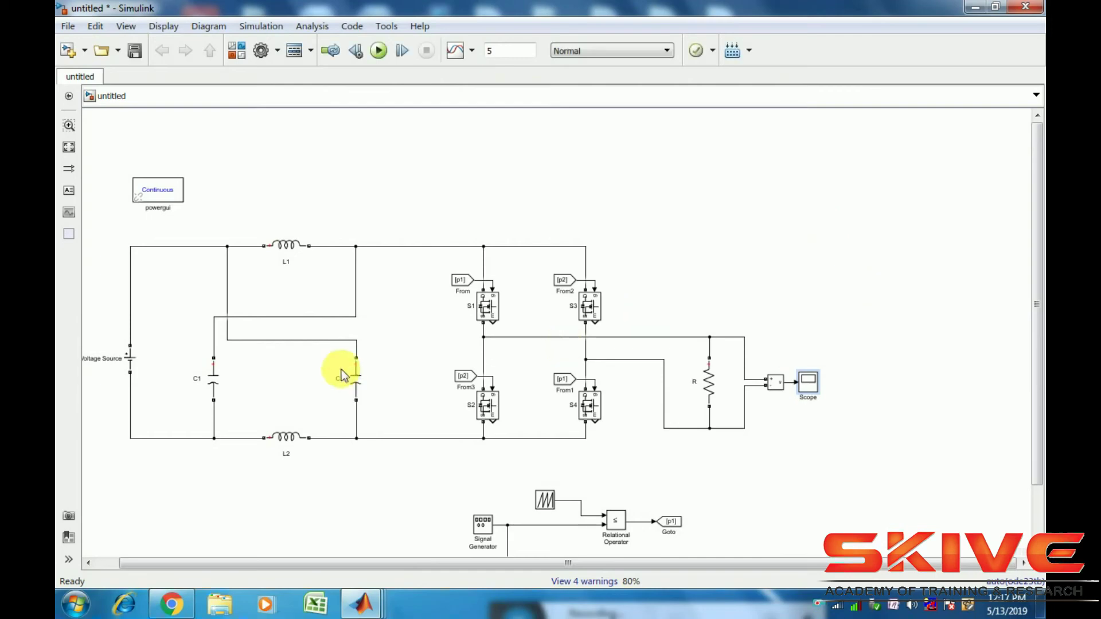
click(983, 11)
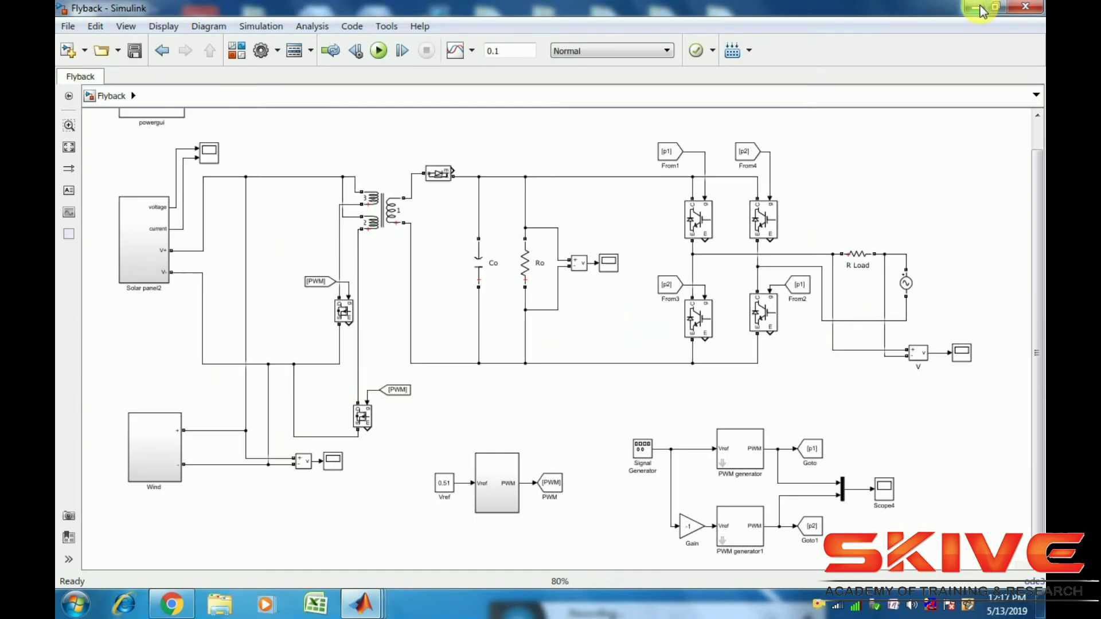